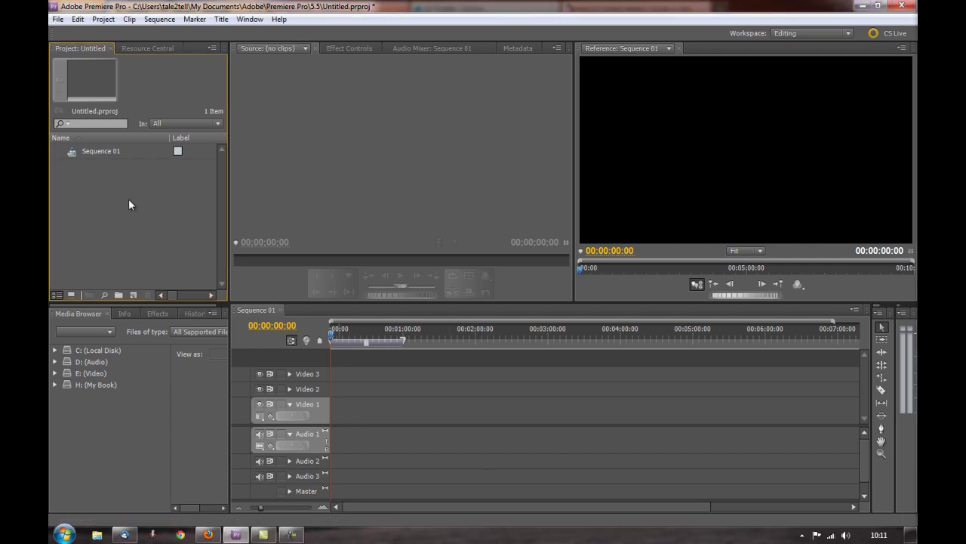
Open the Capture window from the File menu, logging clips to Untitled.prproj
left_click(59, 19)
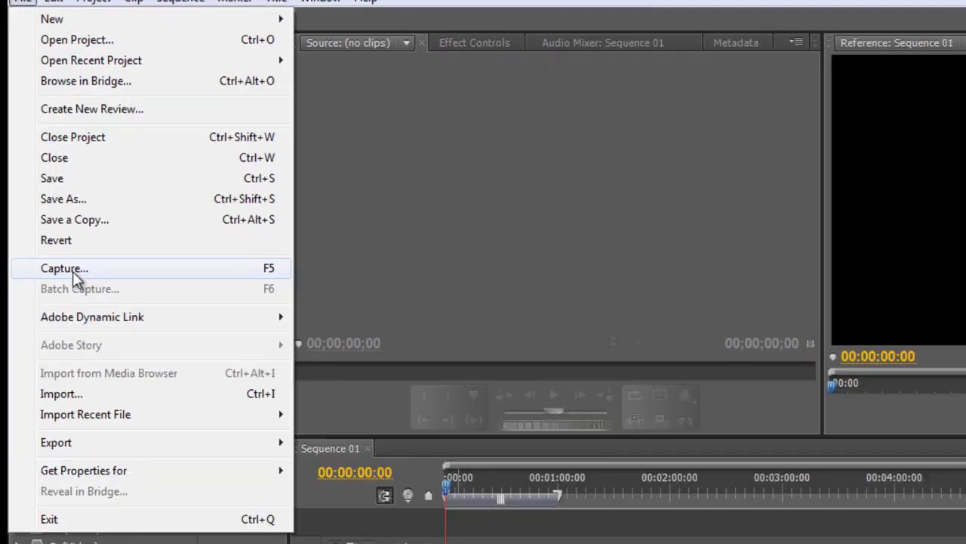
left_click(211, 447)
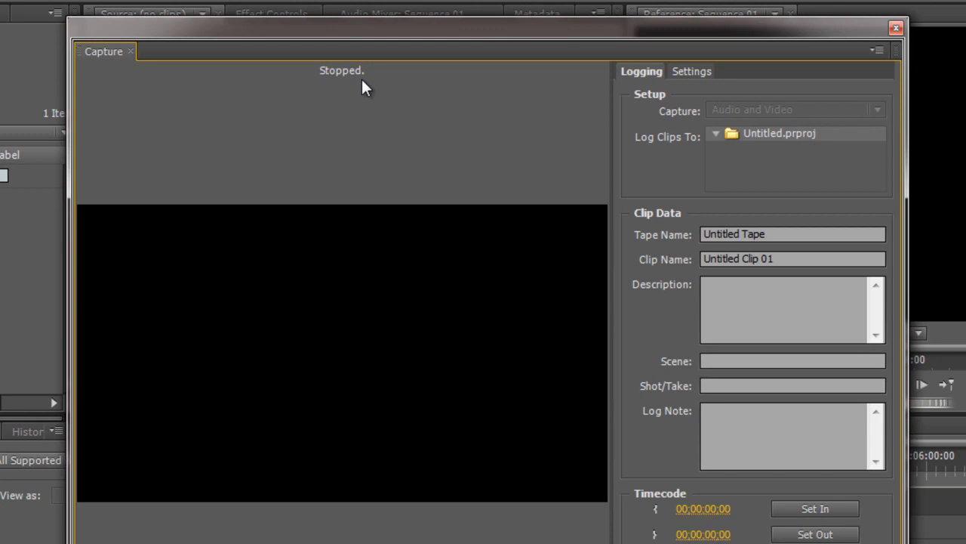
Show the capture settings and set the capture format to DV
left_click(686, 76)
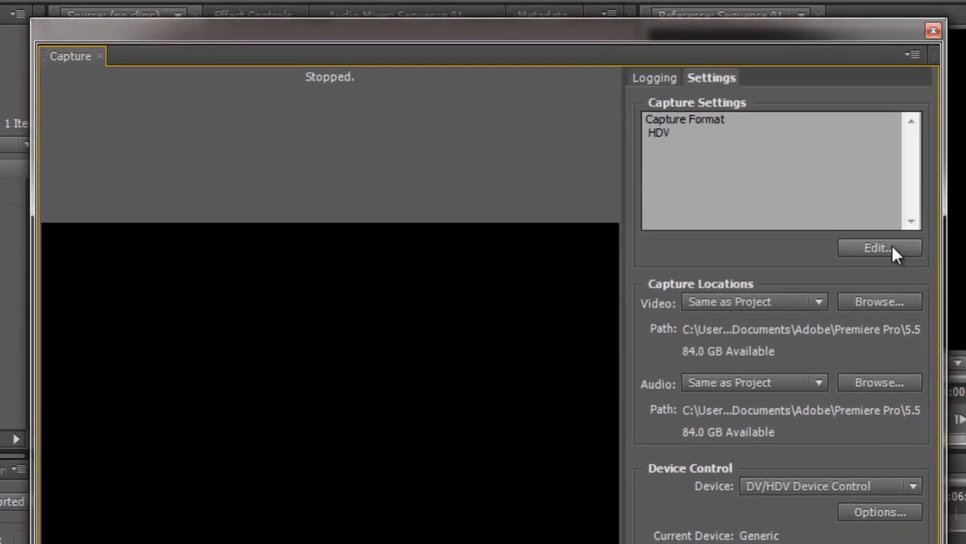
left_click(891, 249)
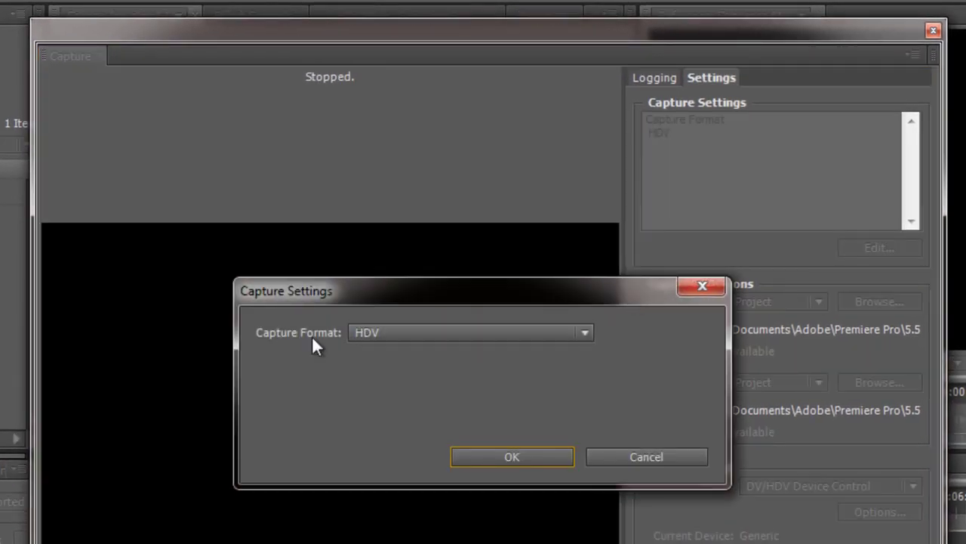
left_click(585, 332)
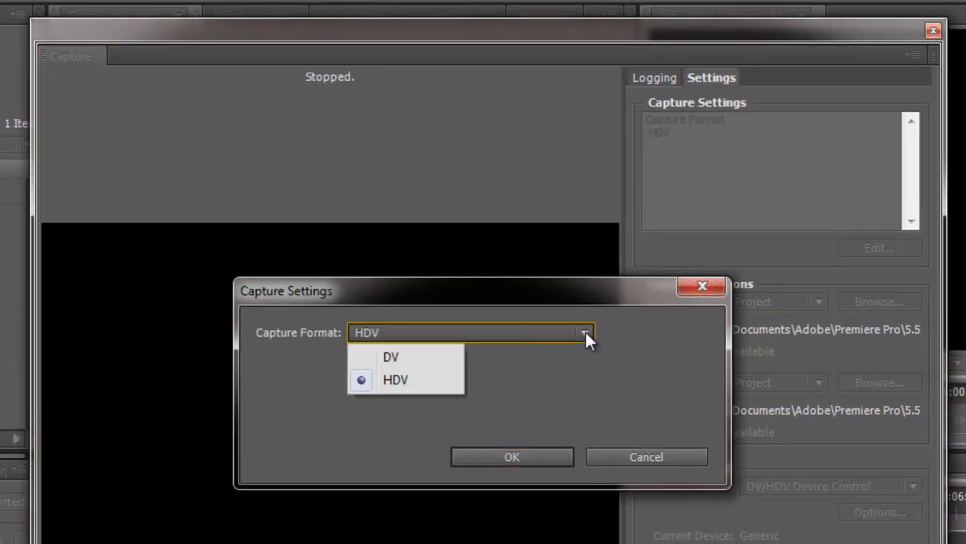
left_click(401, 357)
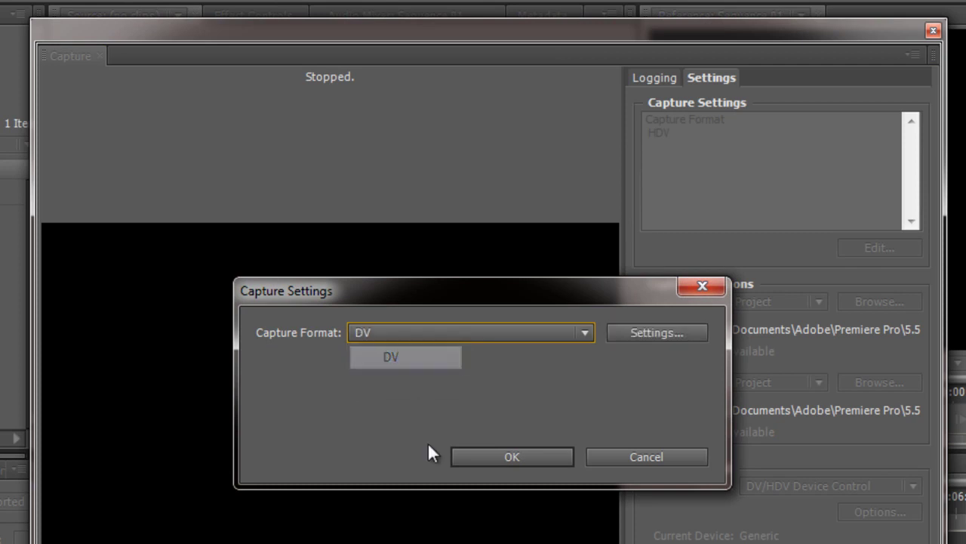
left_click(538, 455)
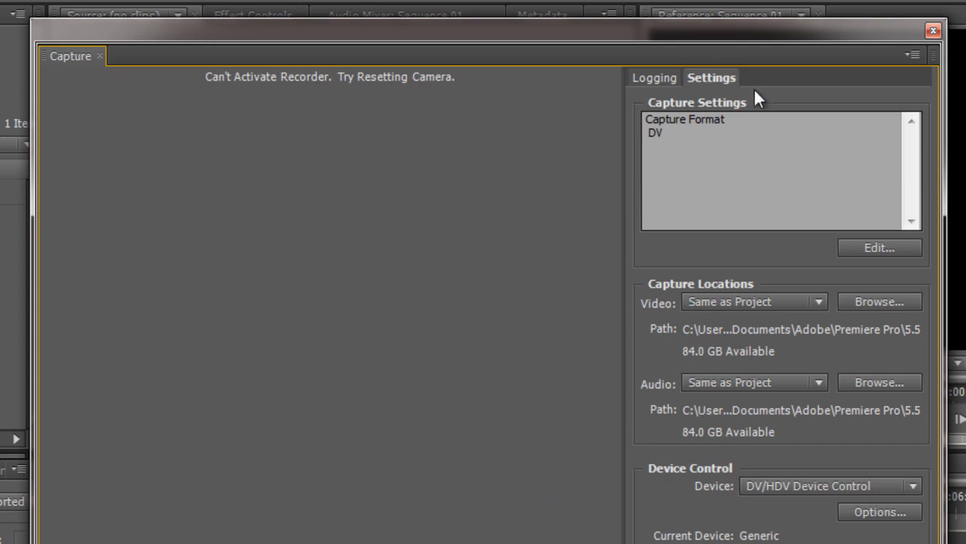
Switch the capture format back to HDV
left_click(899, 249)
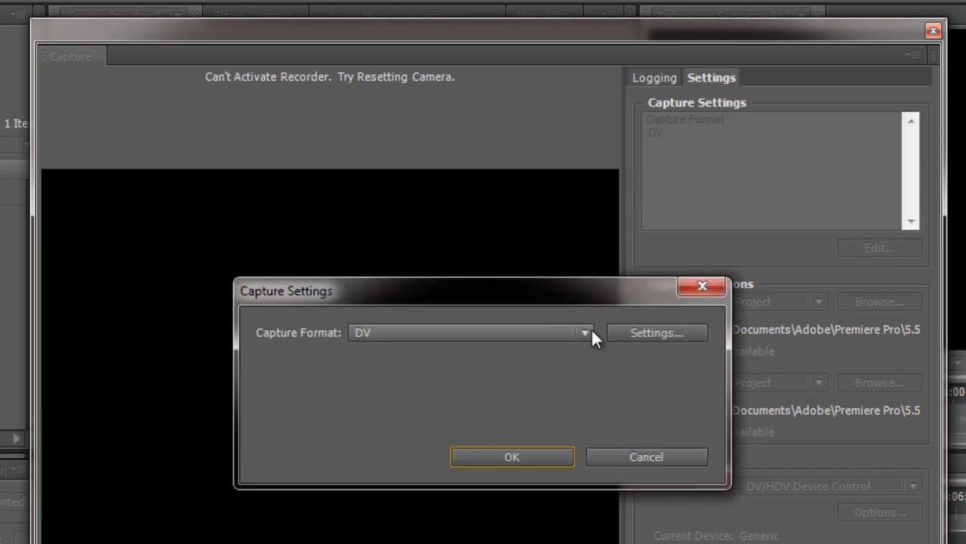
left_click(592, 332)
left_click(398, 380)
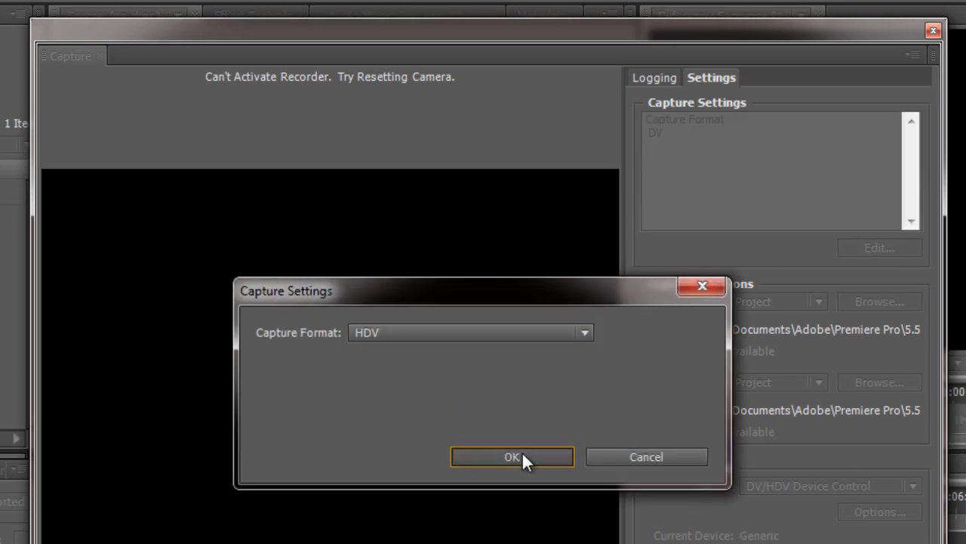
Confirm HDV as the capture format in the Capture Settings dialog
left_click(521, 455)
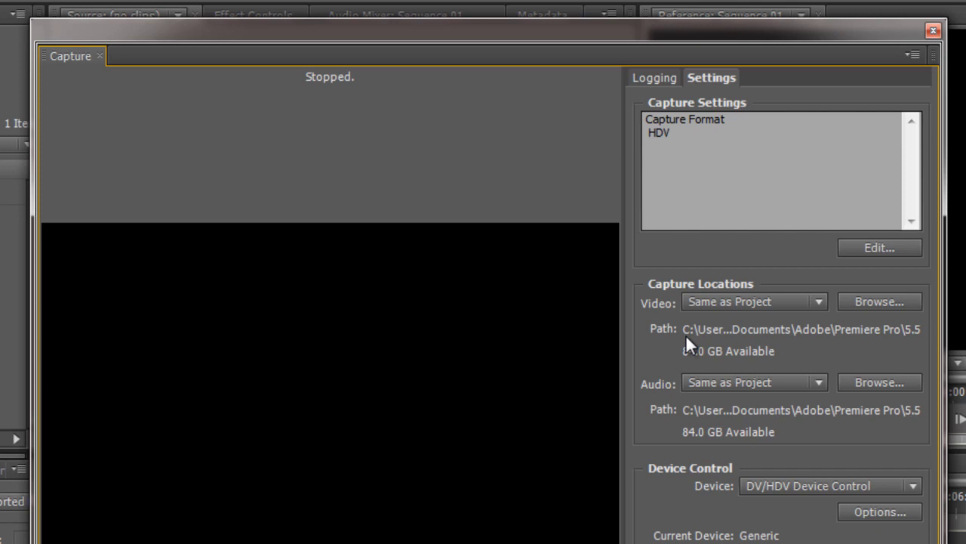
left_click(880, 302)
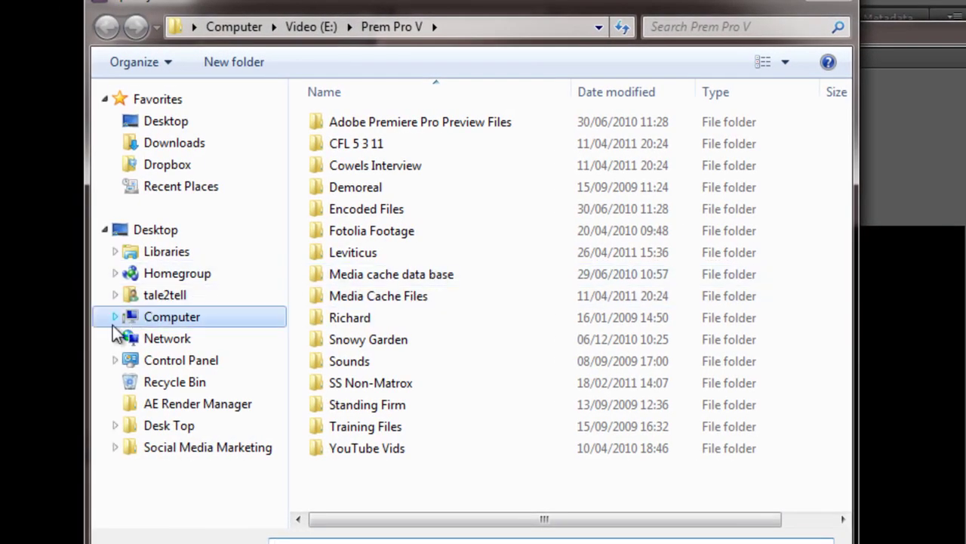
left_click(115, 317)
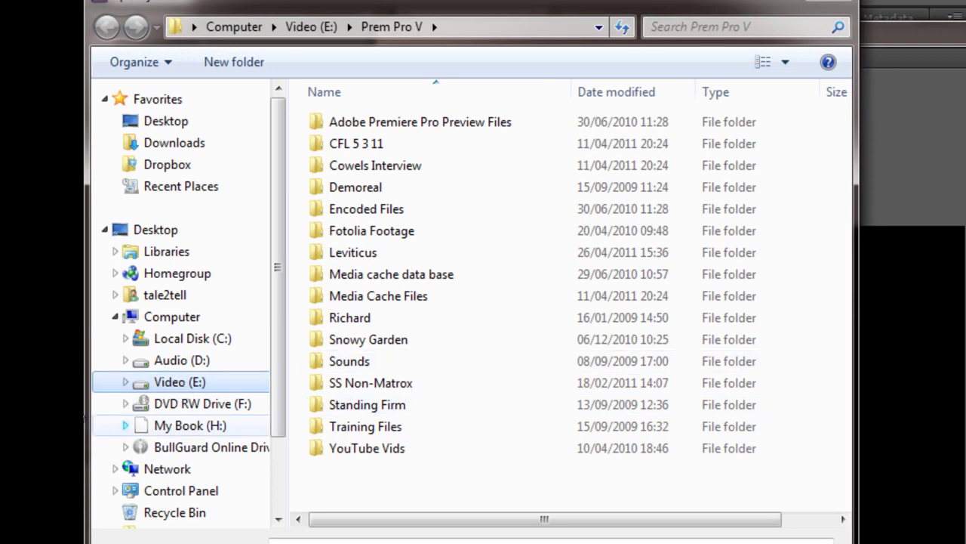
left_click(178, 363)
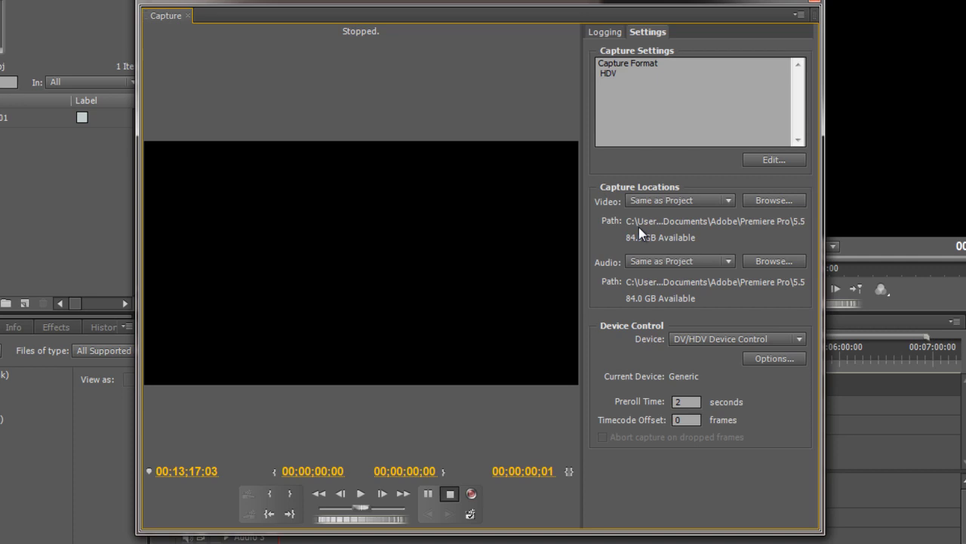
On the Logging tab, replace the tape name with Rothwell and the clip name with water vole
left_click(604, 32)
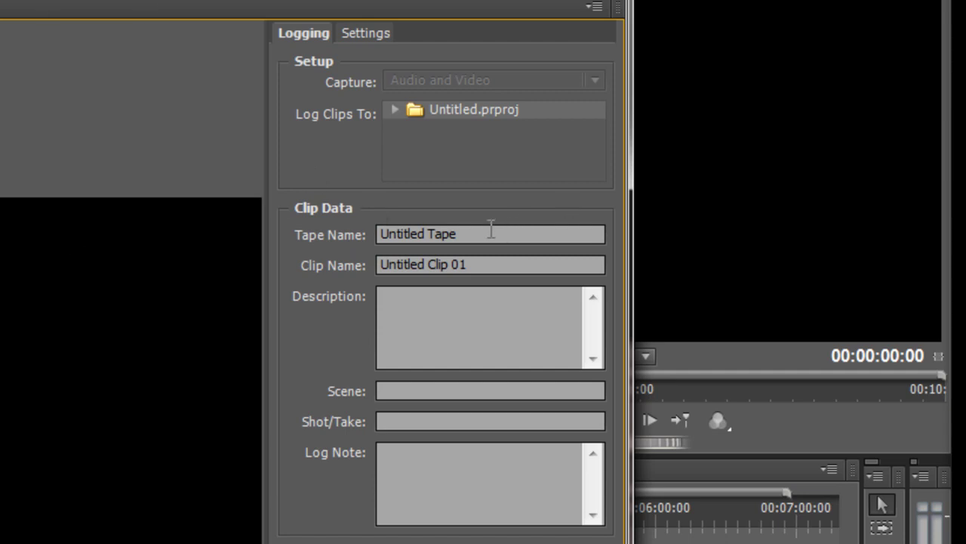
left_click_drag(491, 229, 269, 236)
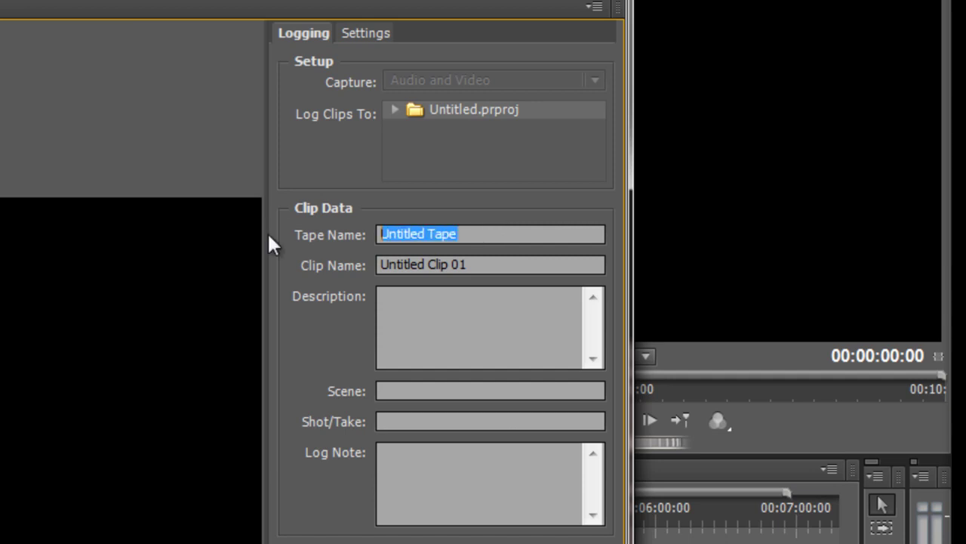
type("Rothwe")
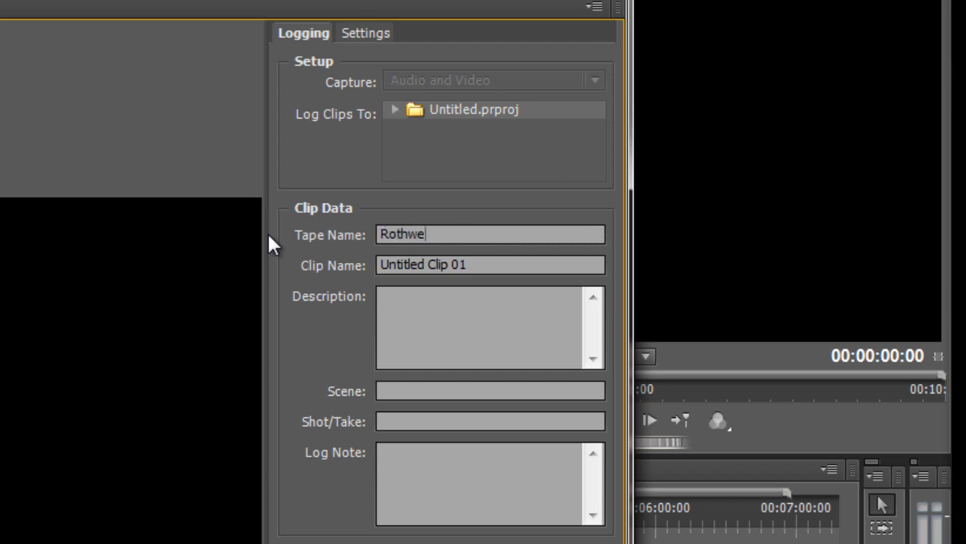
type("ll")
left_click(490, 265)
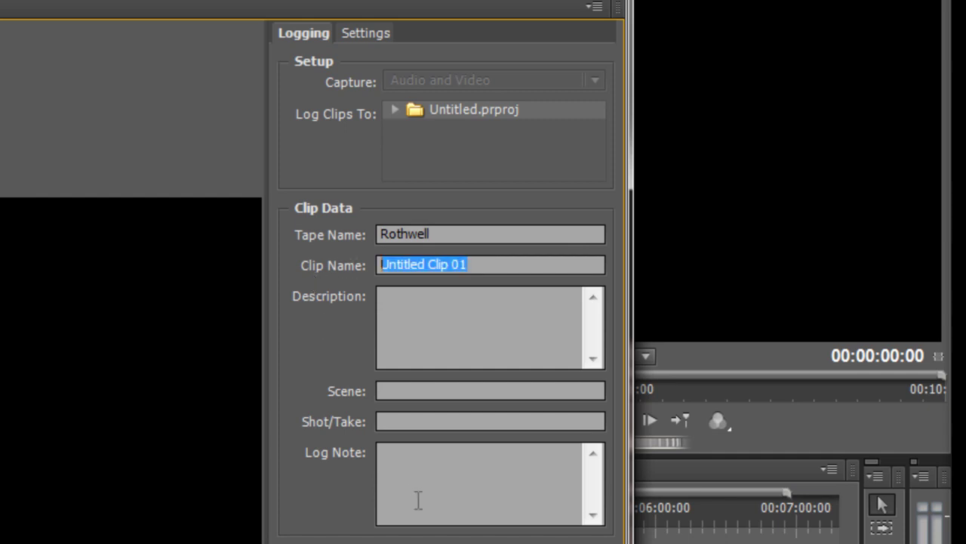
type("water vol")
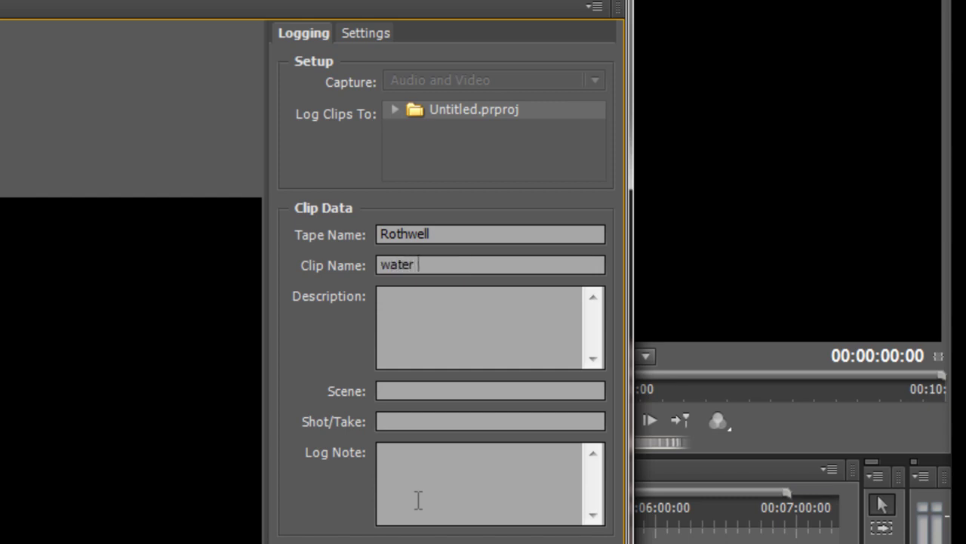
type("e")
left_click(402, 306)
left_click(425, 392)
left_click(428, 466)
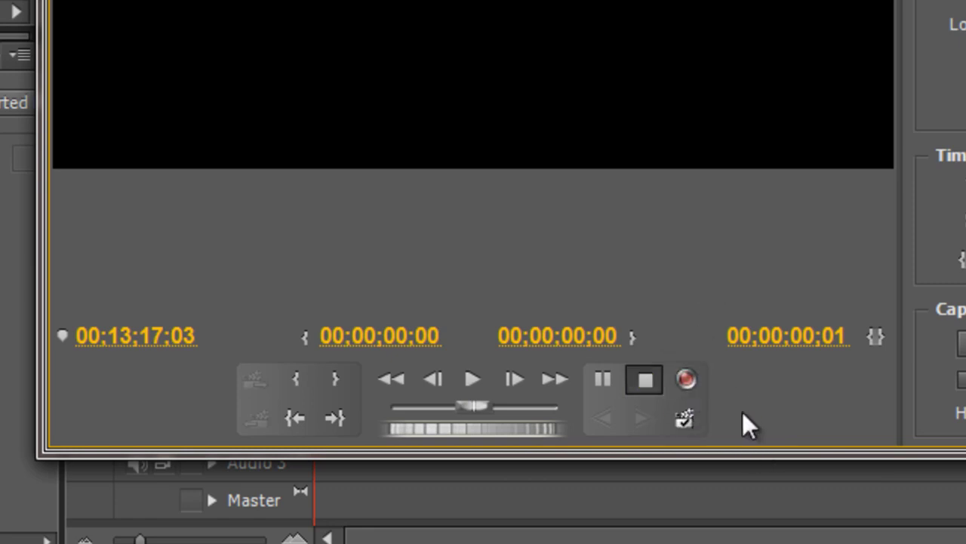
left_click(685, 419)
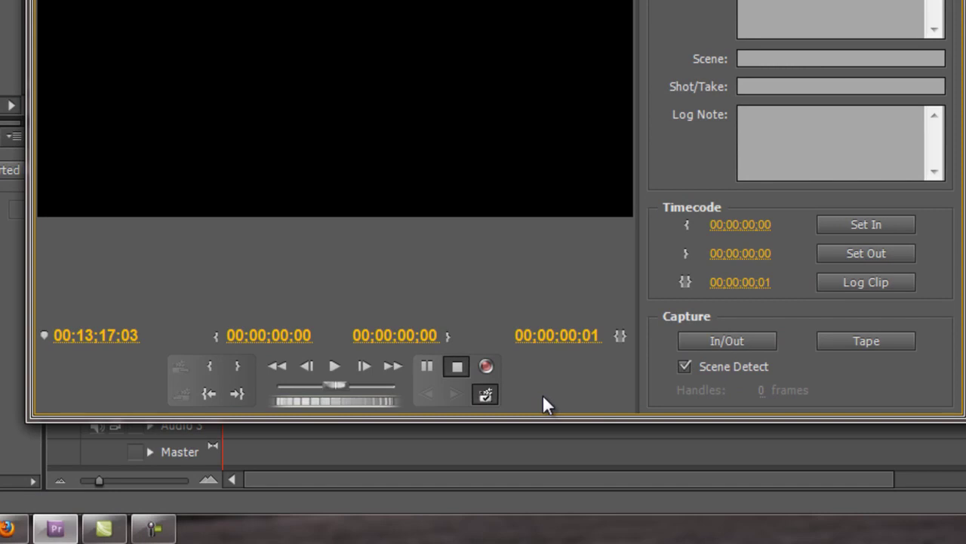
left_click(486, 394)
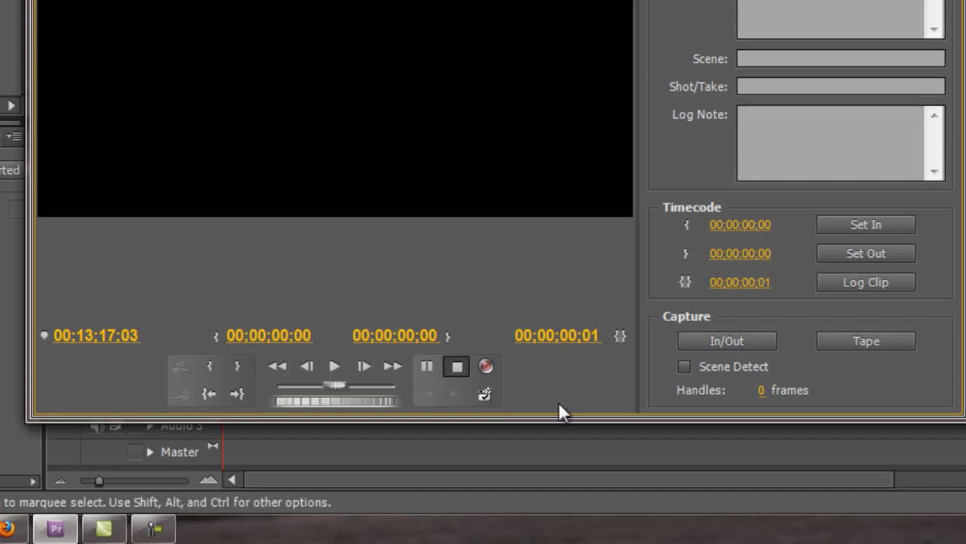
left_click(335, 366)
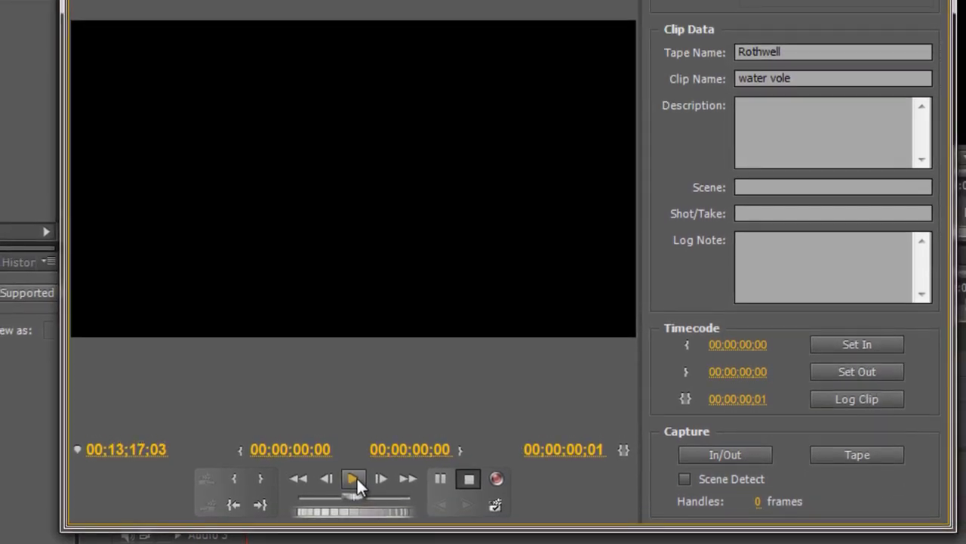
Mark the water vole clip from 00;13;21;09 to 00;13;28;02 during playback, then stop the tape
left_click(357, 479)
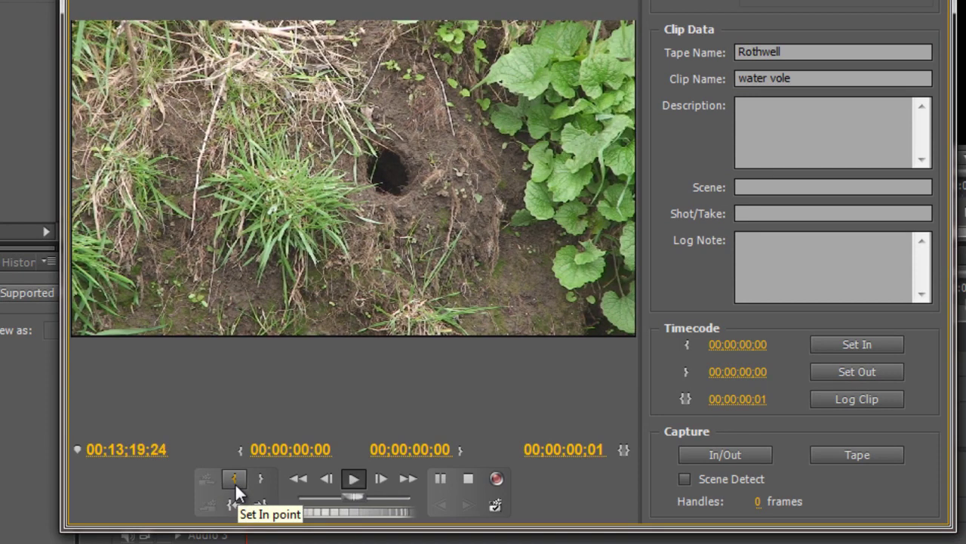
left_click(236, 484)
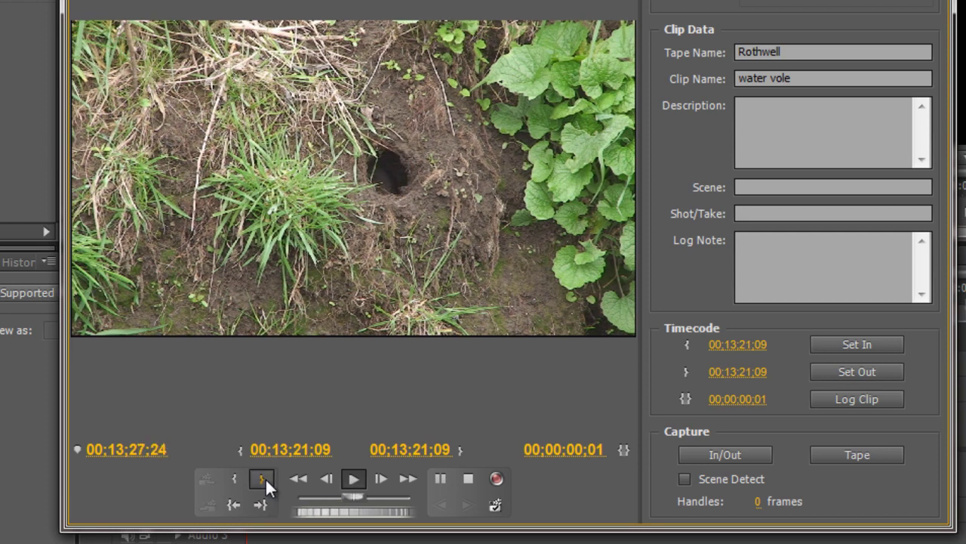
left_click(265, 477)
left_click(468, 478)
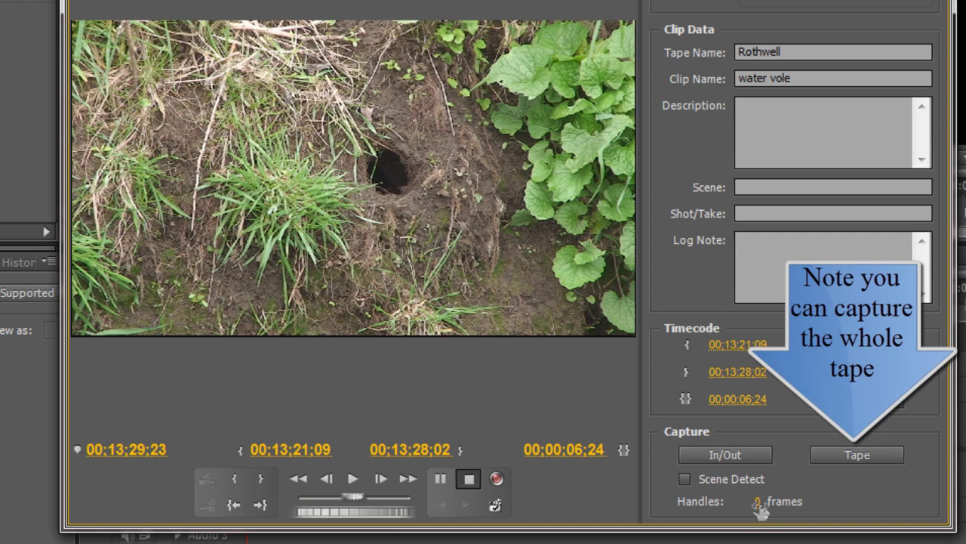
Scrub the capture Handles value up to 10 frames
mouse_move(761, 510)
left_mouse_down()
mouse_move(790, 501)
mouse_move(760, 504)
left_mouse_up()
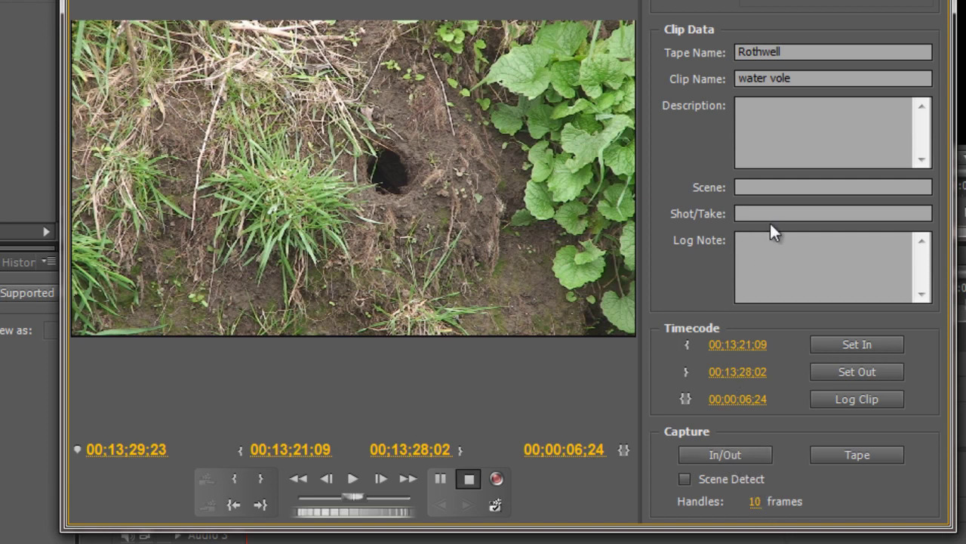
Log the marked clip into the project as offline clip water vole.mpeg
left_click(858, 401)
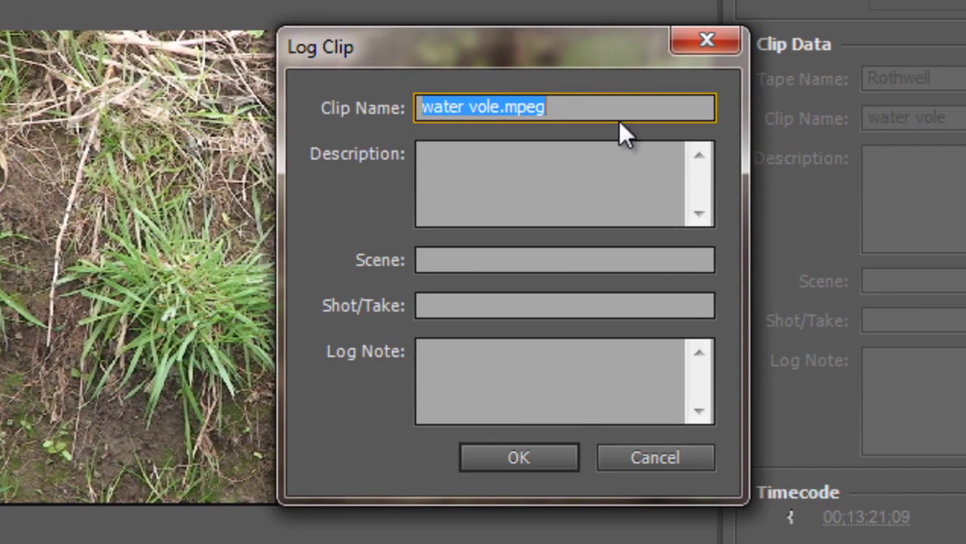
left_click_drag(536, 58, 364, 2)
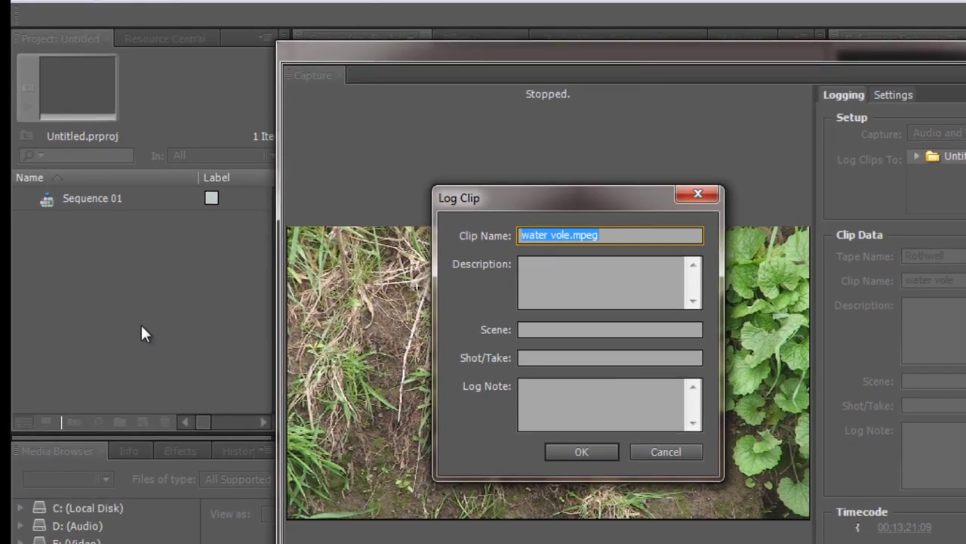
left_click(594, 451)
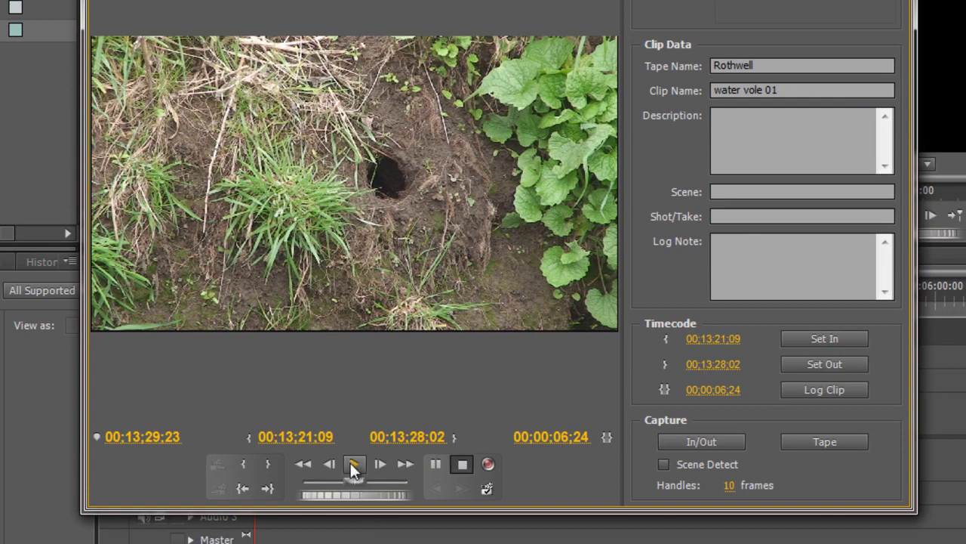
Mark the second shot on the tape from 00;13;39;21 to 00;13;56;20
left_click(356, 463)
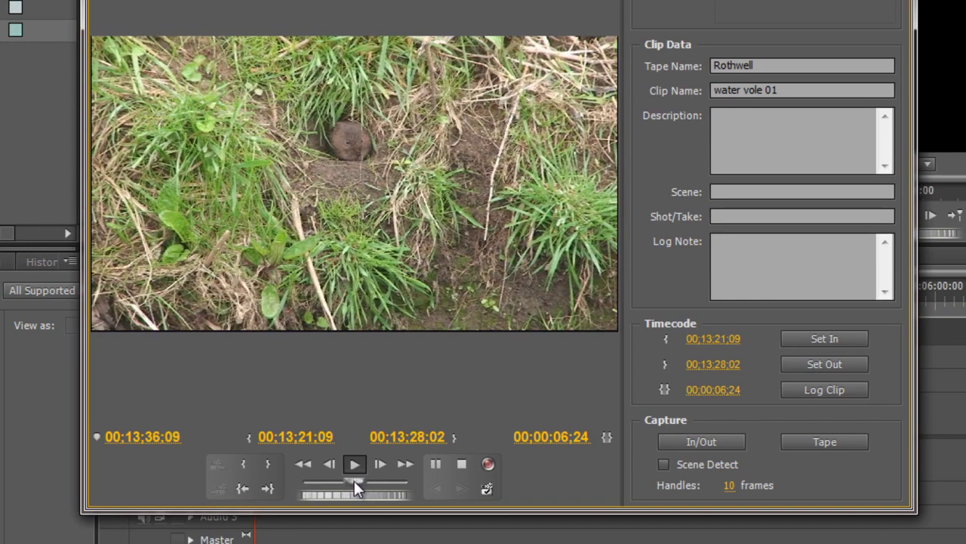
key("space")
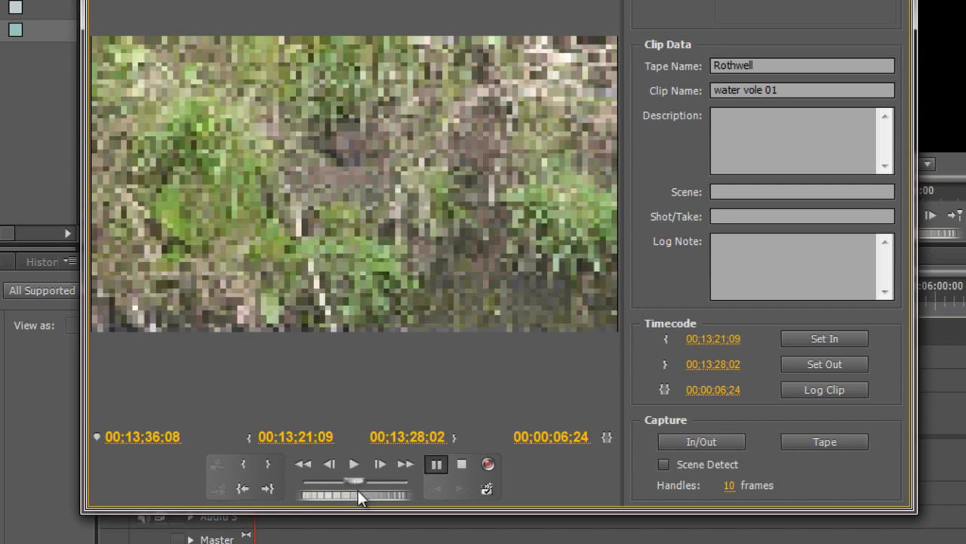
left_click_drag(359, 492, 453, 491)
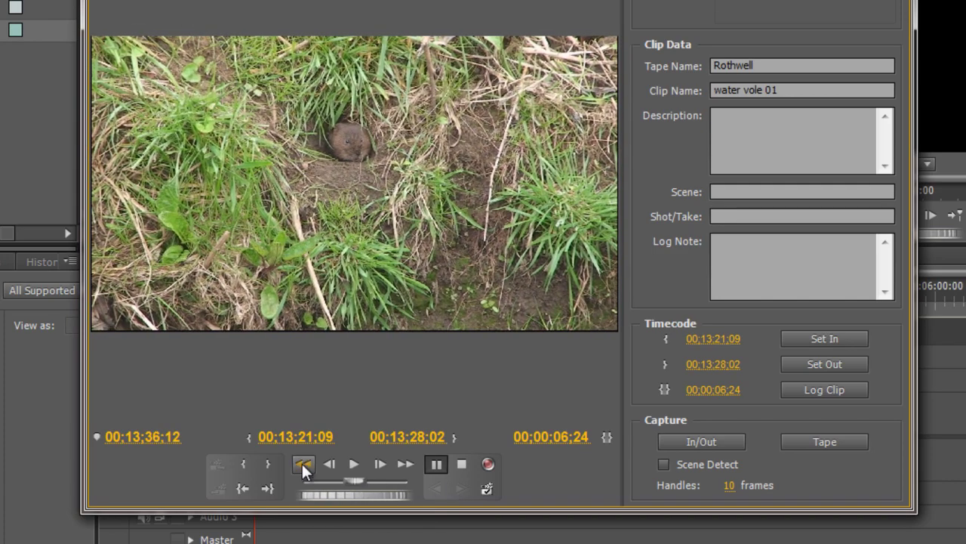
left_click(245, 464)
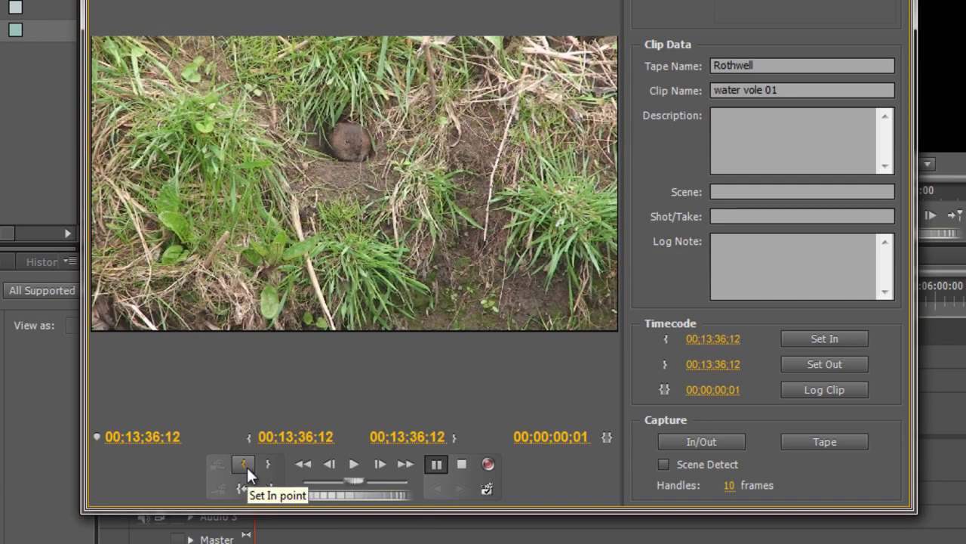
left_click(349, 465)
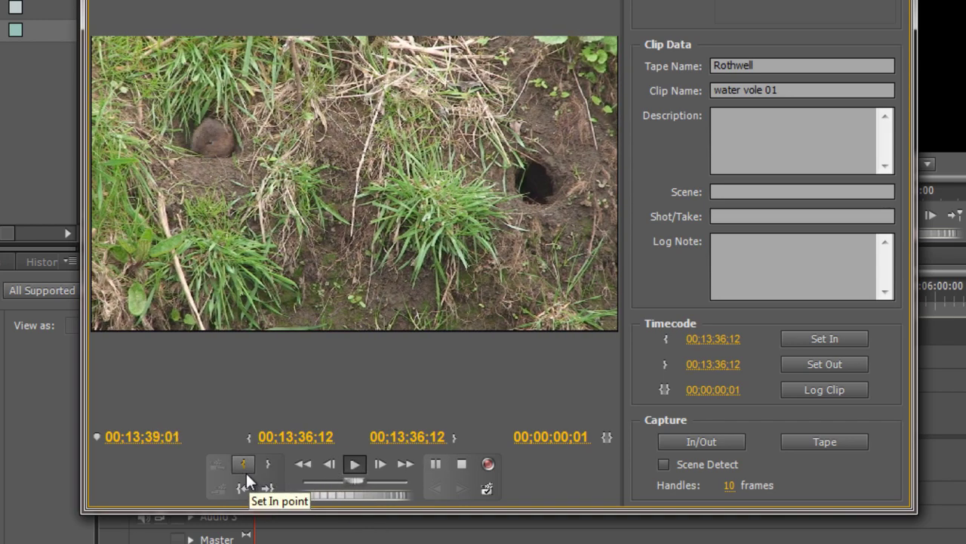
left_click(243, 465)
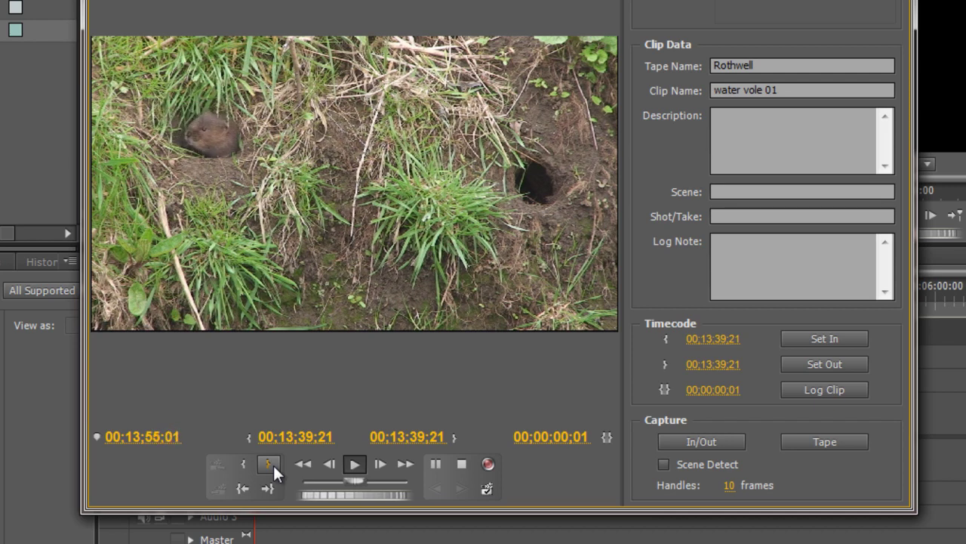
left_click(273, 462)
Log the second marked clip as water vole 01.mpeg
left_click(816, 390)
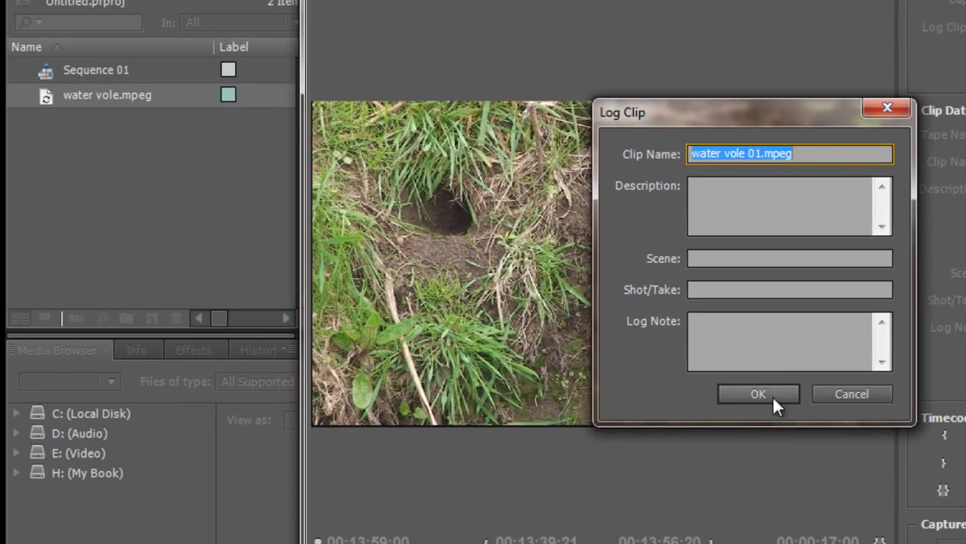
left_click(699, 476)
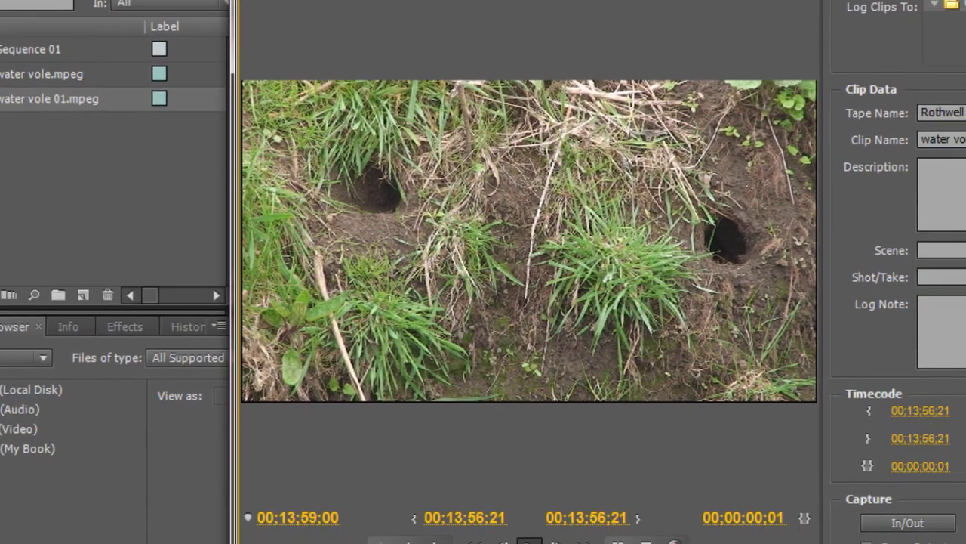
Shuttle to the next vole shot and mark it from 00;15;31;23 to 00;15;53;05
left_click_drag(332, 505, 363, 496)
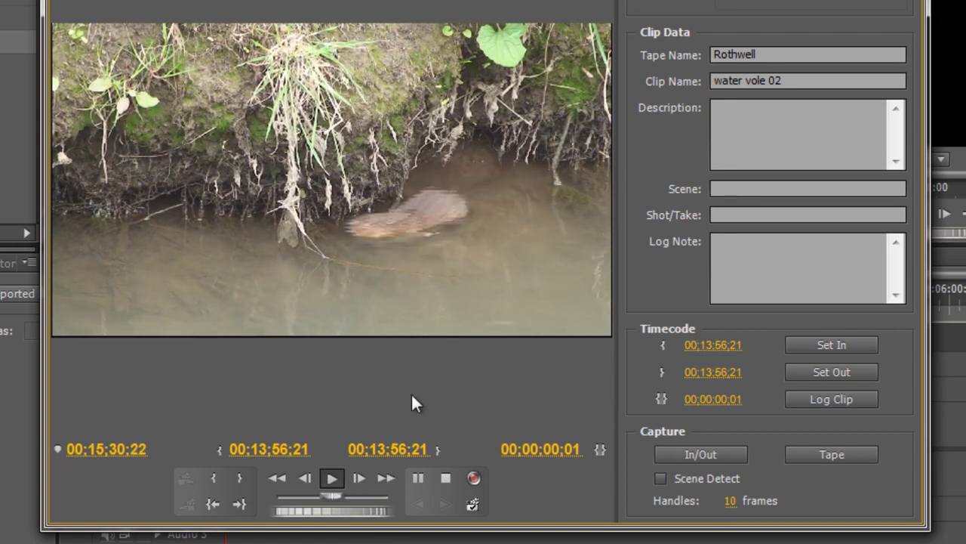
left_click(219, 477)
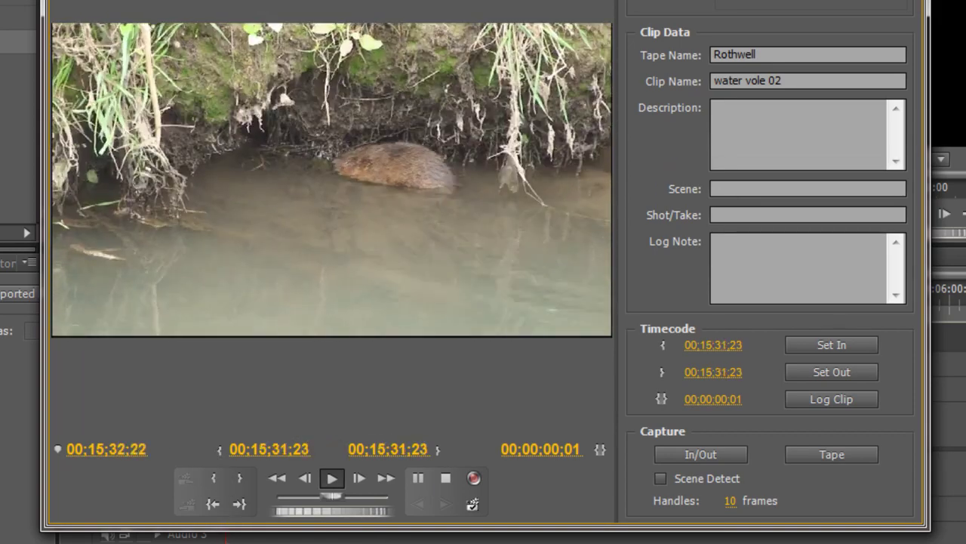
left_click(223, 512)
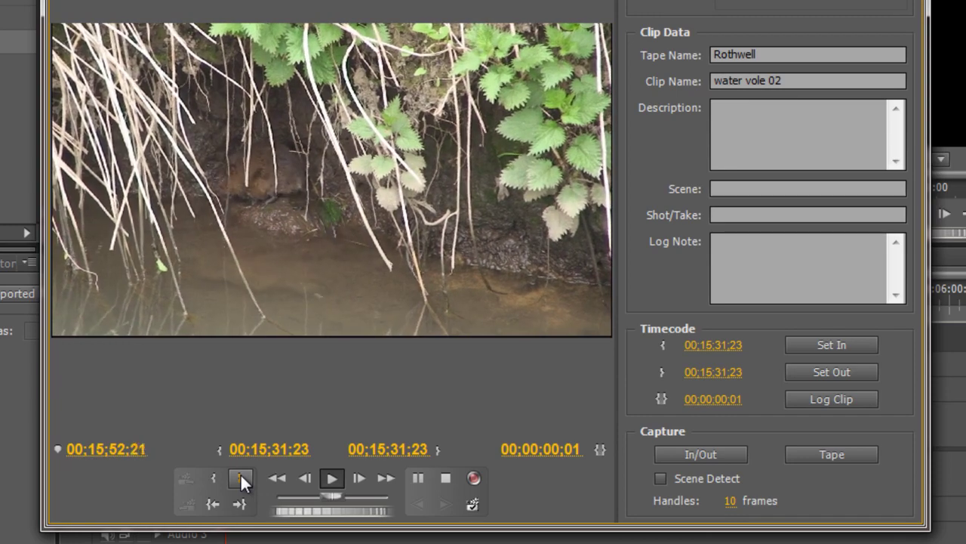
left_click(240, 476)
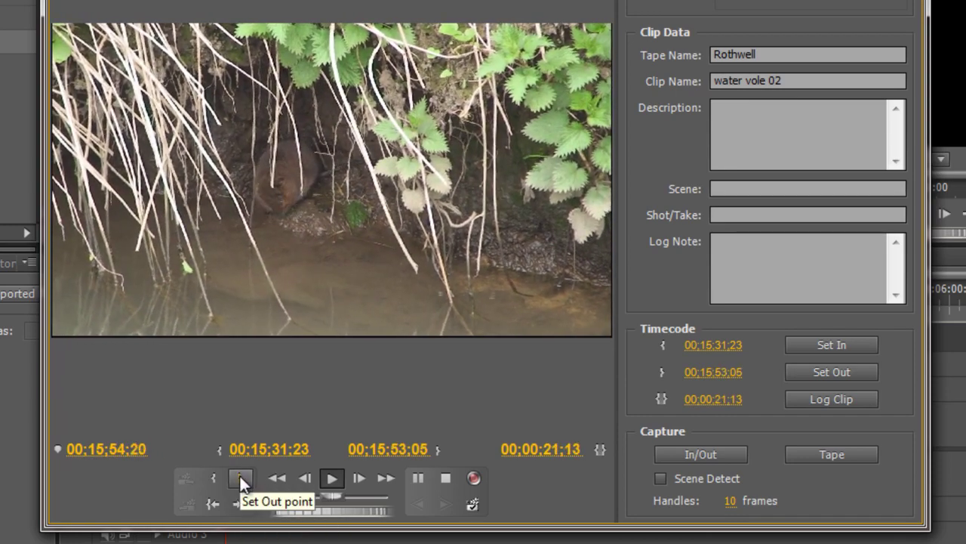
Log the third clip as water vole 02.mpeg, stop the tape, and close the Capture window
left_click(846, 398)
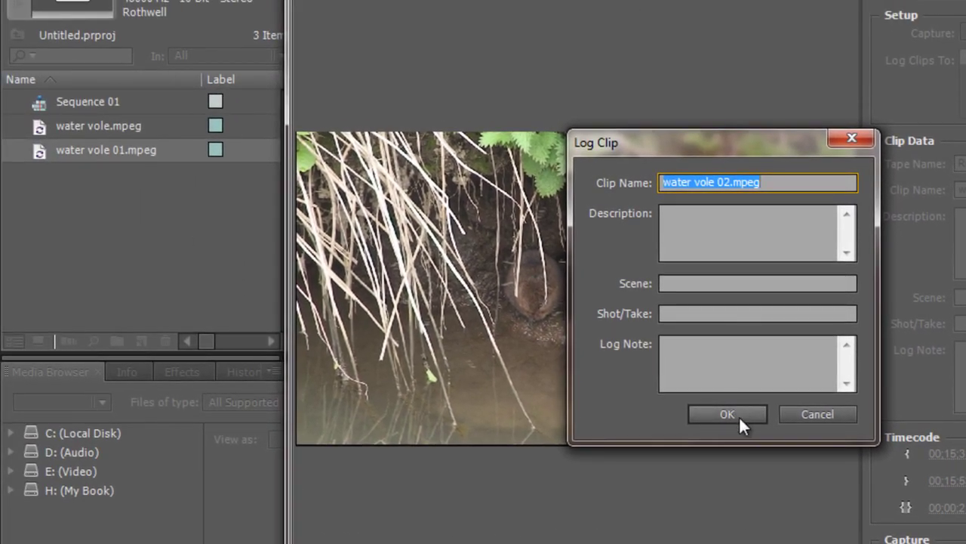
left_click(726, 414)
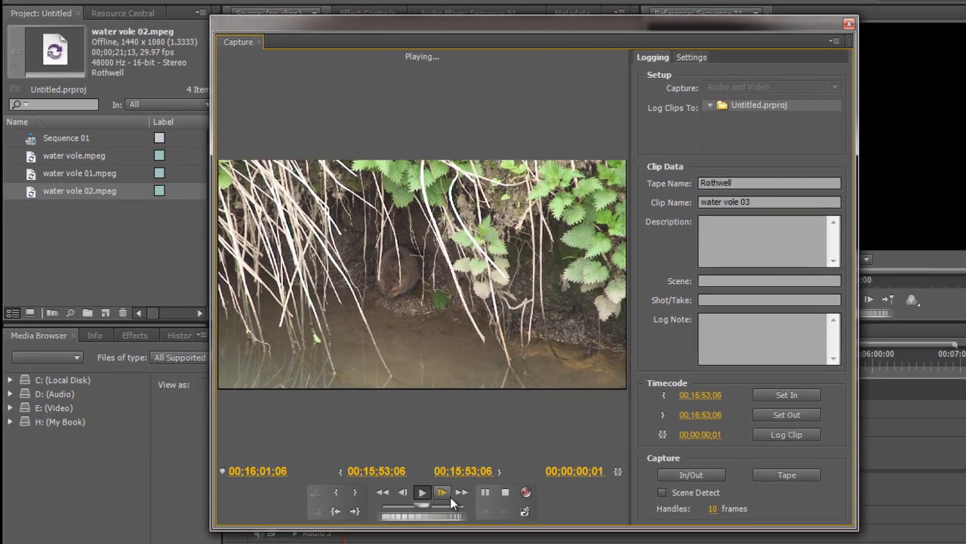
left_click(506, 492)
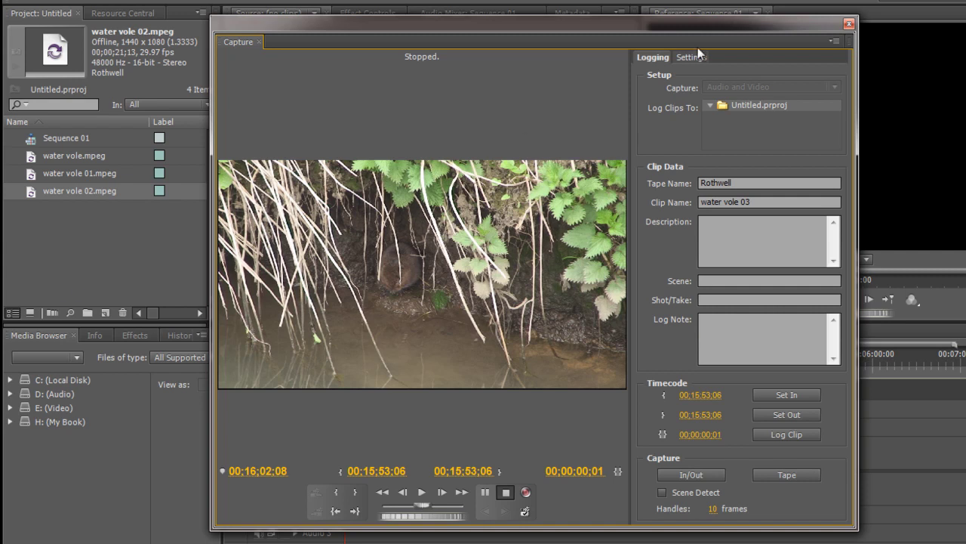
left_click(849, 25)
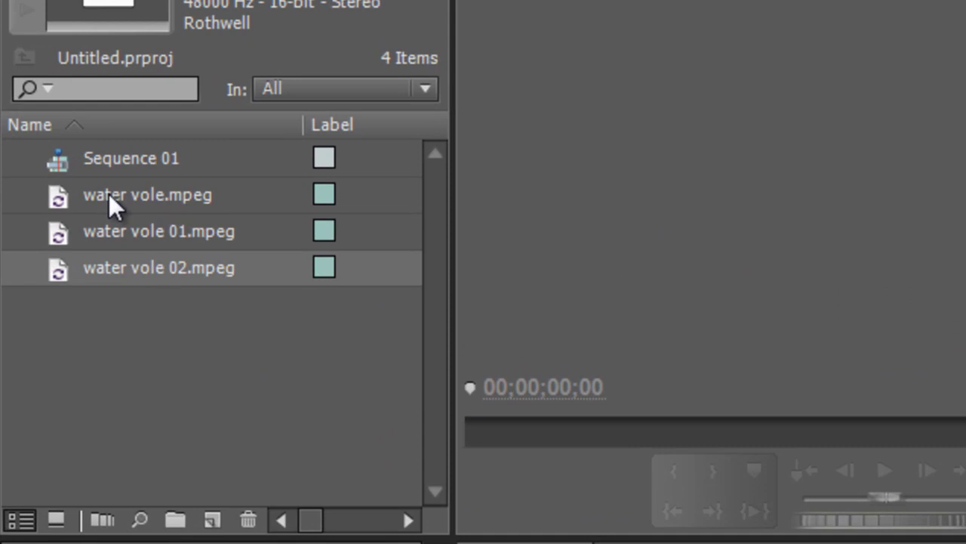
Select water vole.mpeg, water vole 01.mpeg and water vole 02.mpeg and bring up their context menu
left_click(108, 193, "shift")
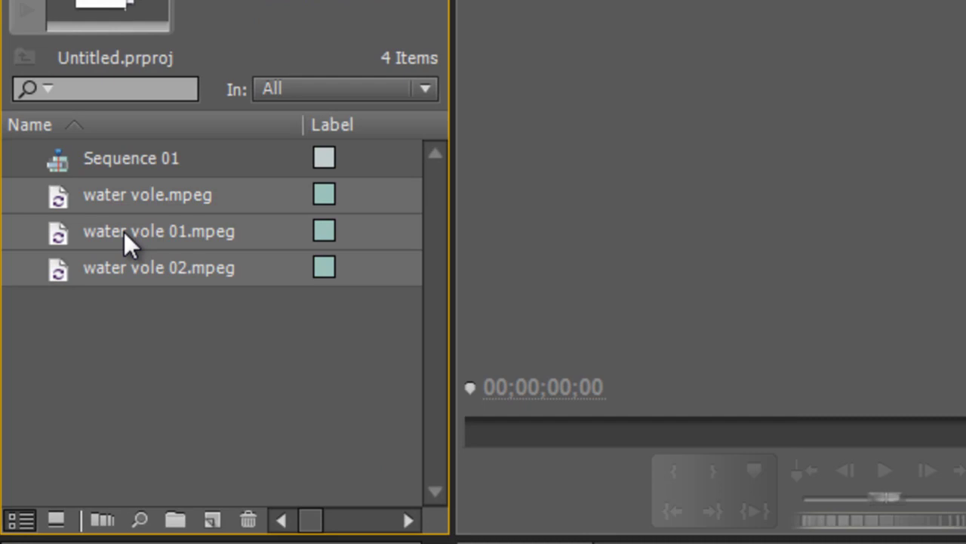
right_click(124, 231)
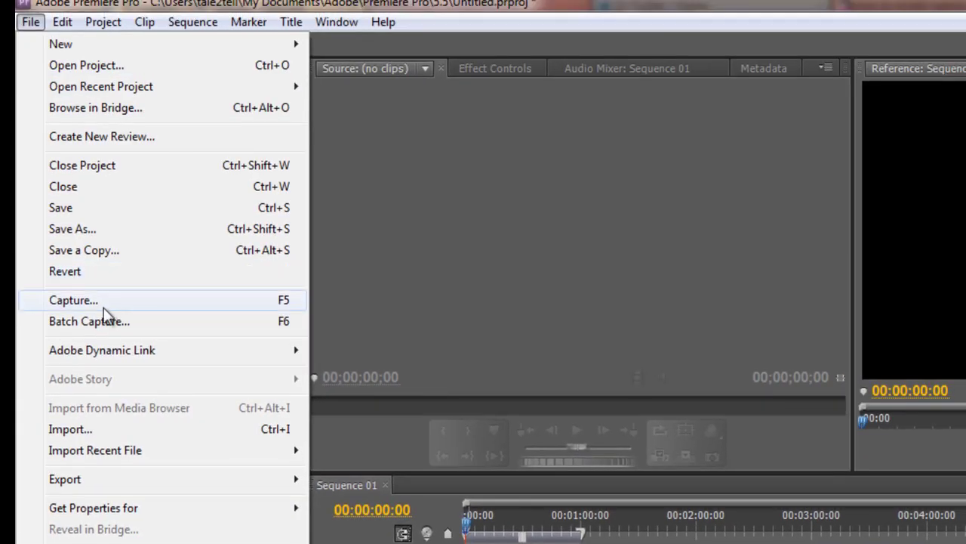
Batch capture the three clips with handles set to 11 frames
left_click(108, 322)
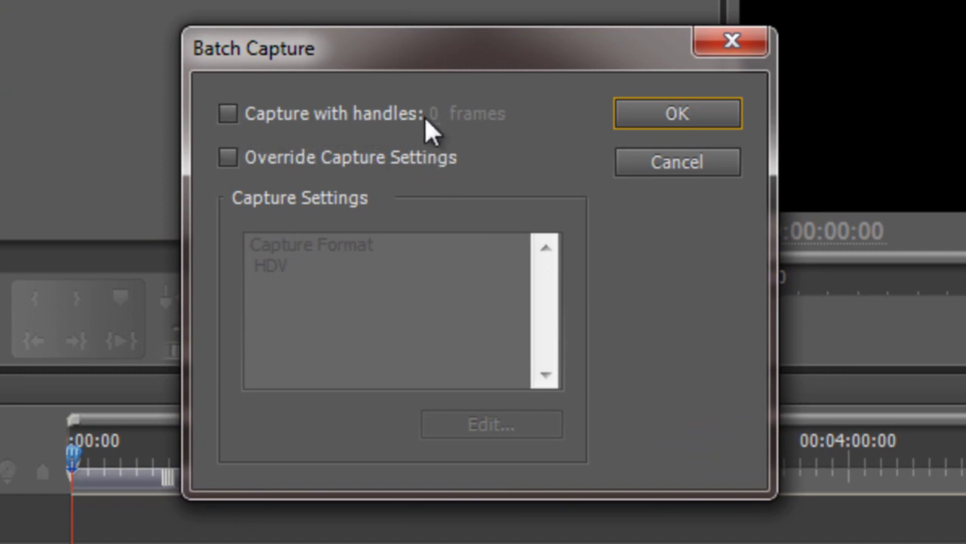
left_click(230, 120)
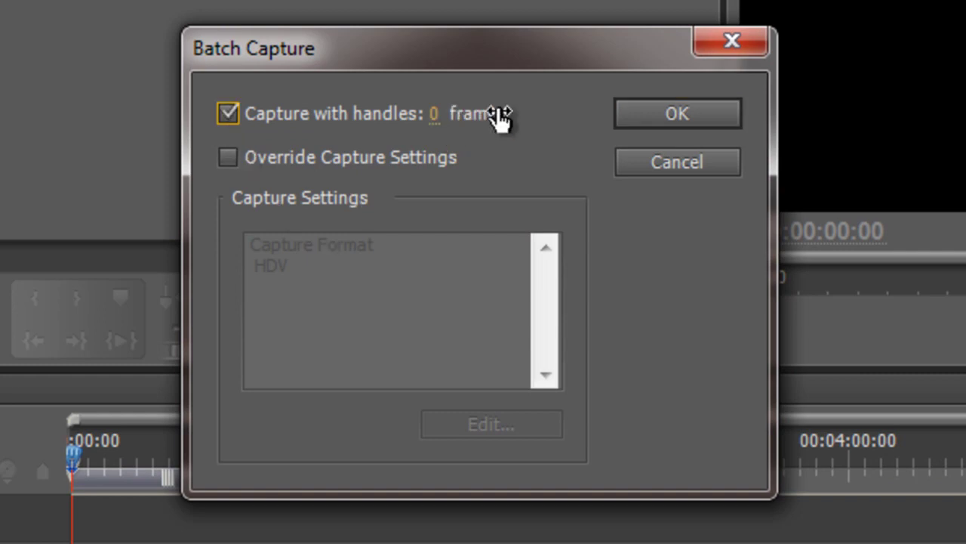
left_click_drag(436, 114, 457, 114)
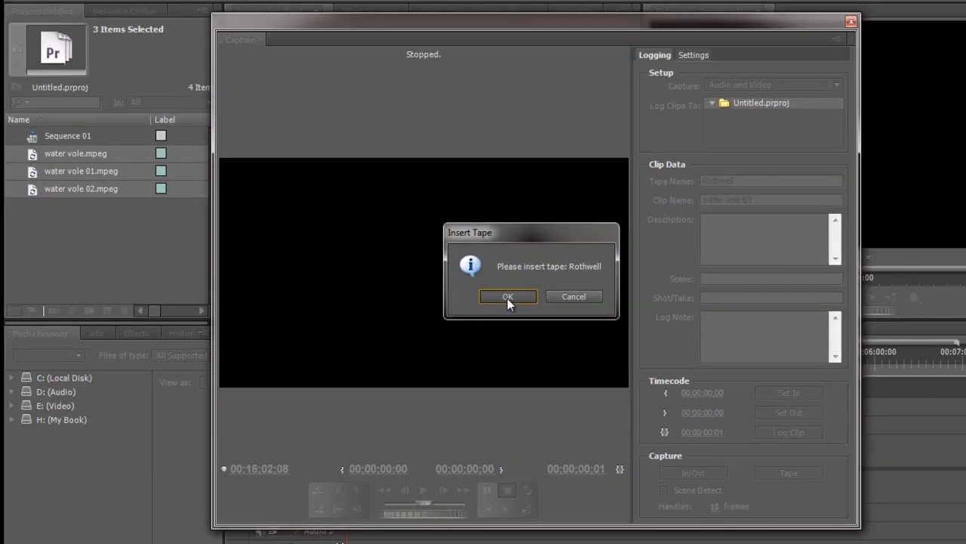
Confirm the Rothwell tape, then stop the stalled capture of water vole 01.mpeg
left_click(428, 319)
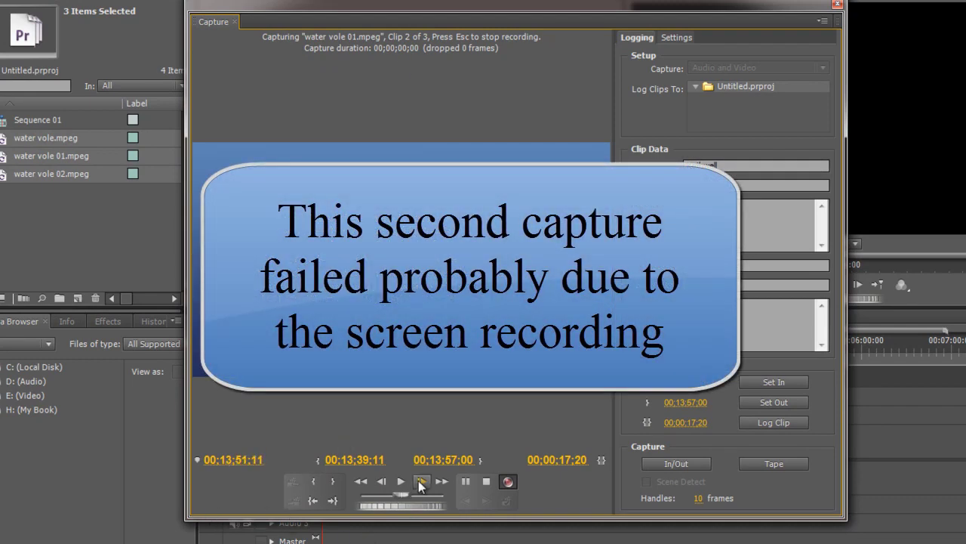
left_click(487, 482)
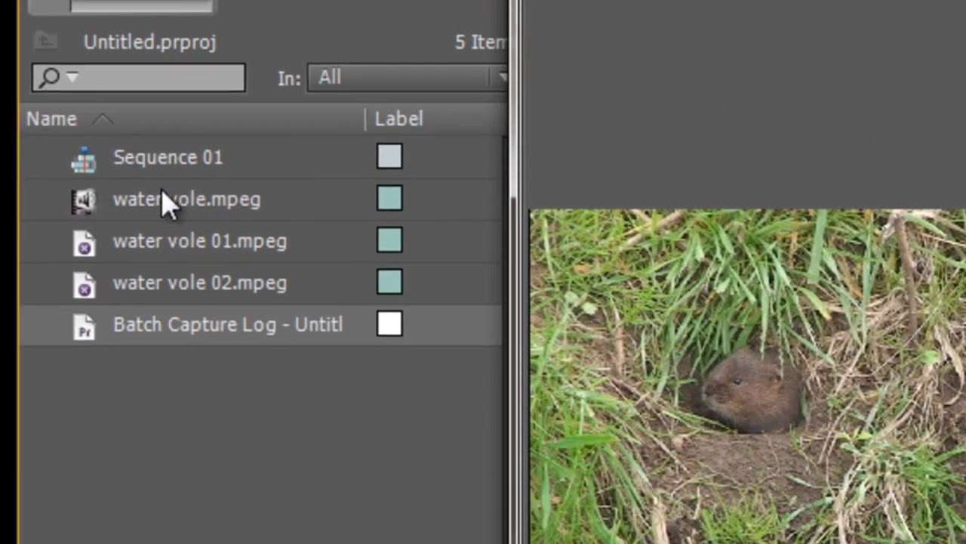
Open the Batch Capture Log in Notepad, review the aborted clips, and close it
double_click(92, 328)
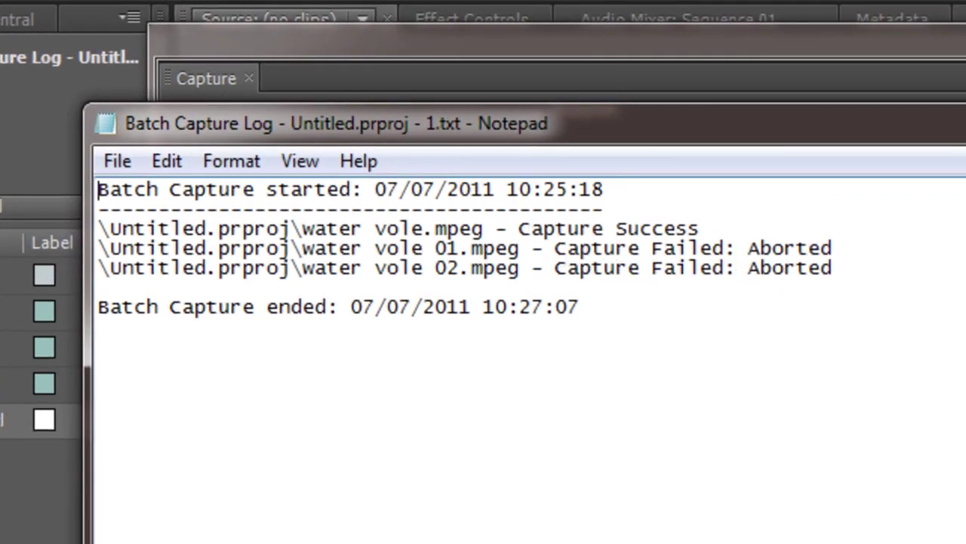
key("alt+F4")
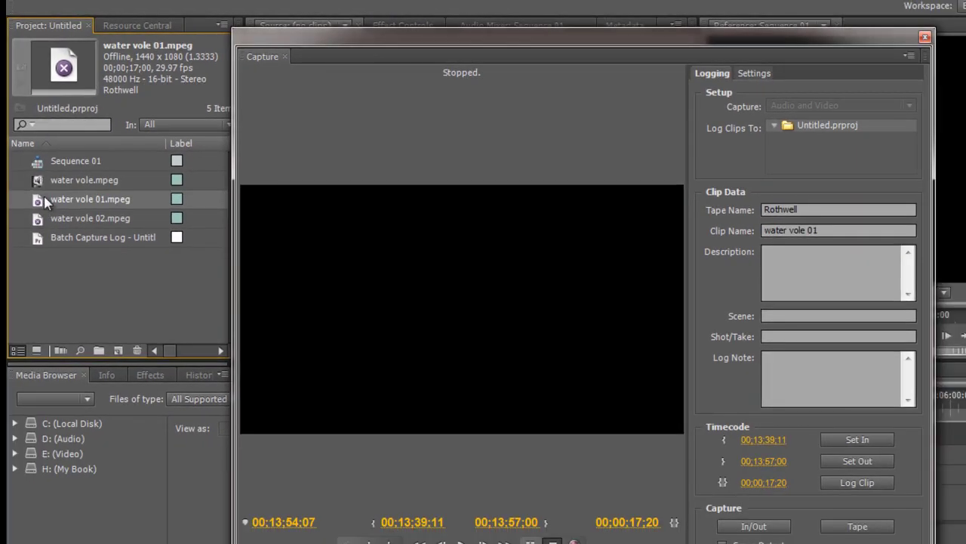
Select water vole 01.mpeg and water vole 02.mpeg and batch capture them with the same settings
left_click(59, 219, "shift")
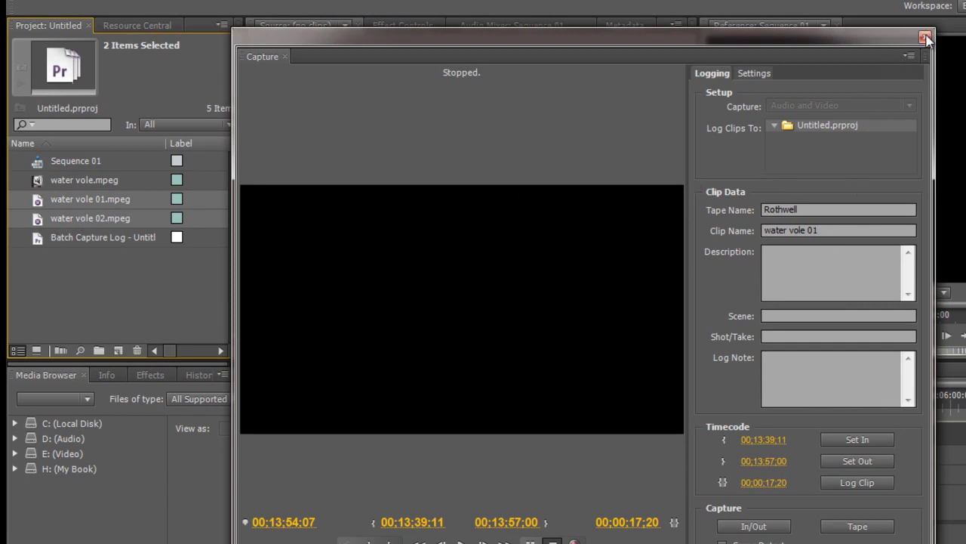
left_click(925, 37)
right_click(60, 212)
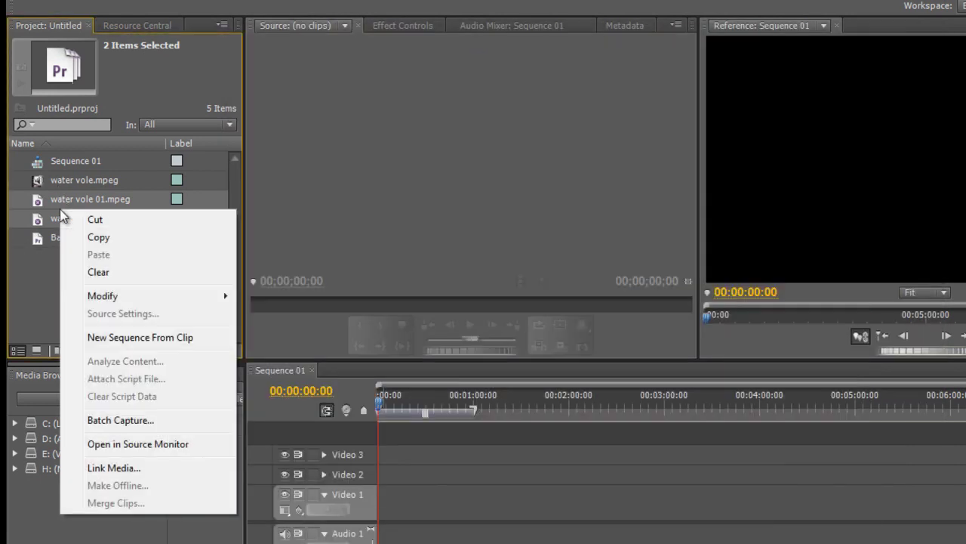
left_click(144, 420)
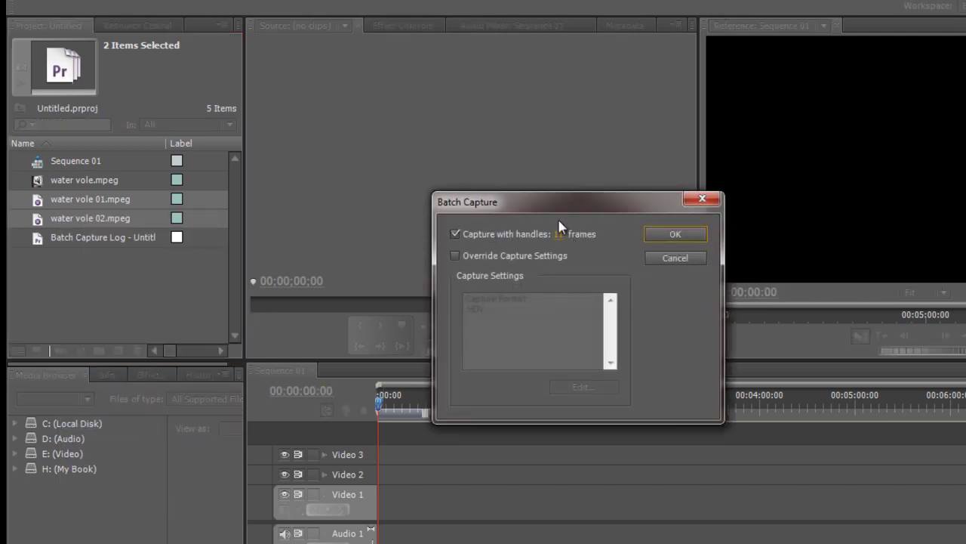
left_click(678, 236)
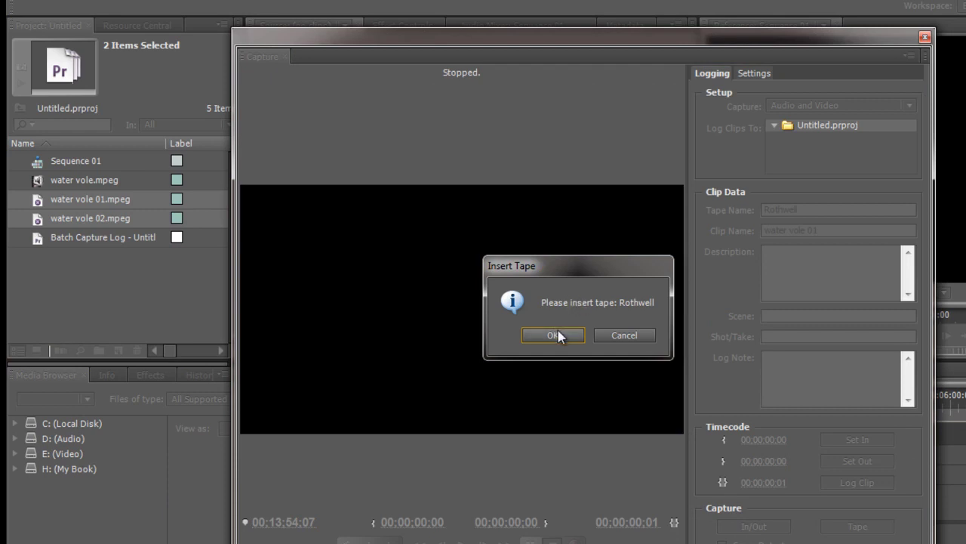
Confirm the Rothwell tape is inserted and let both remaining clips capture
left_click(554, 335)
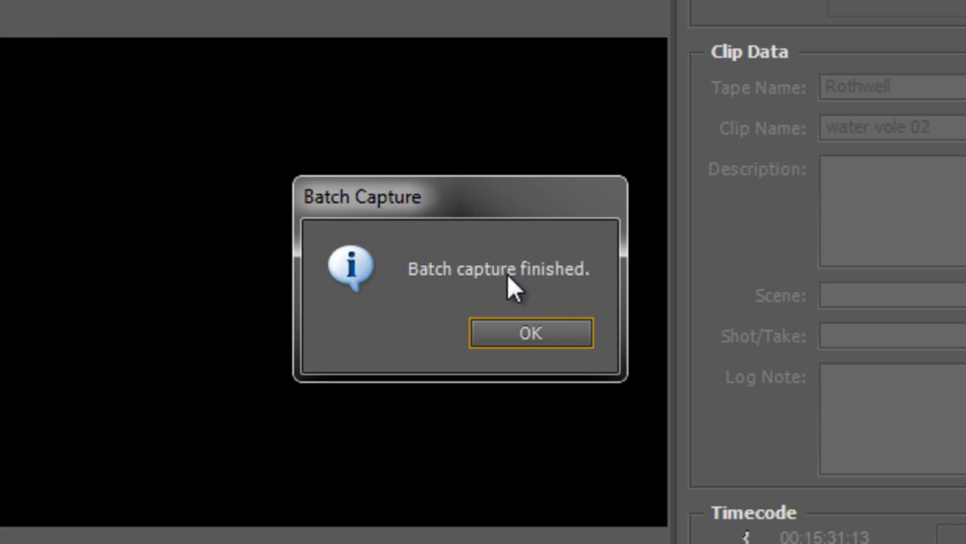
Acknowledge the finished batch capture and close the Capture window
left_click(562, 330)
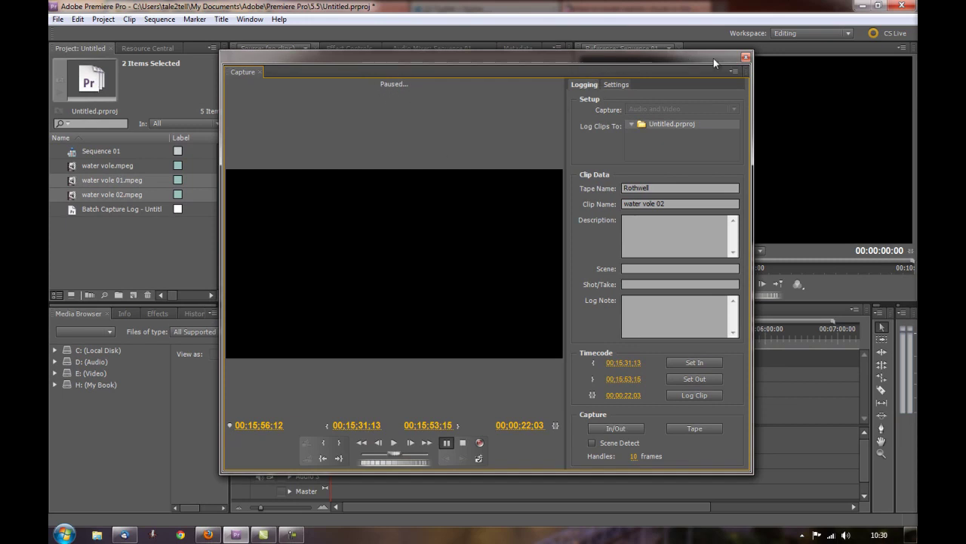
left_click(745, 57)
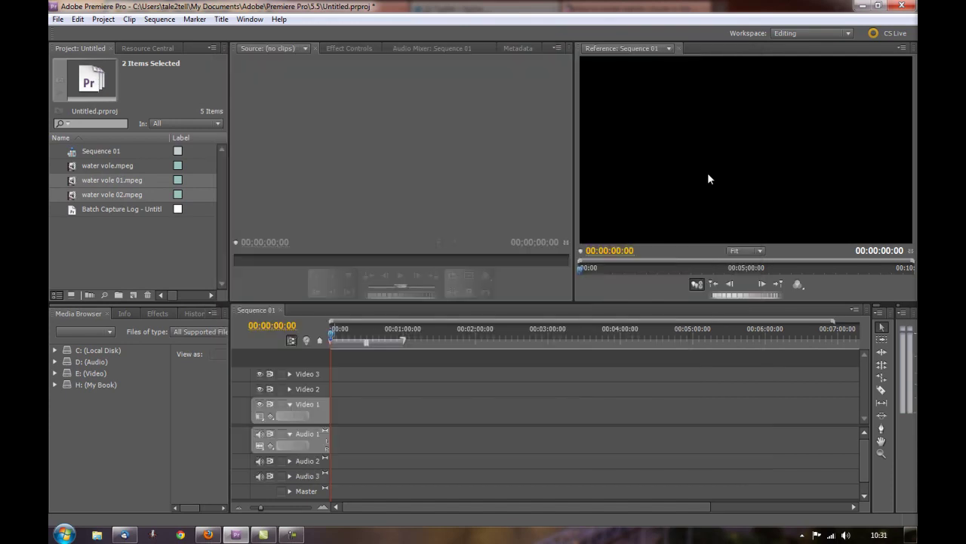